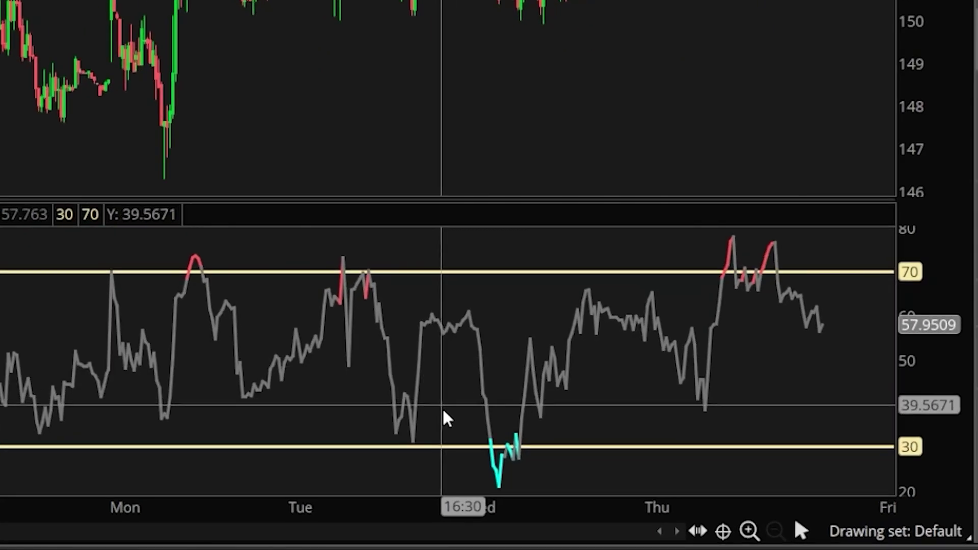
Create a BUY +1 AAPL limit order at 155.85, DAY, and open its Order Rules.
{"action": "left_click", "coordinate": [516, 447]}
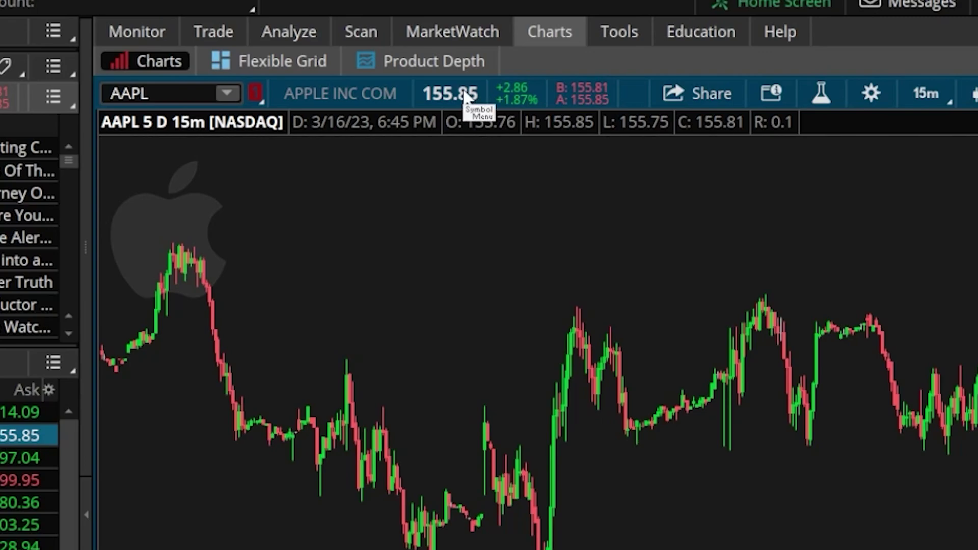
{"action": "left_click", "coordinate": [466, 97]}
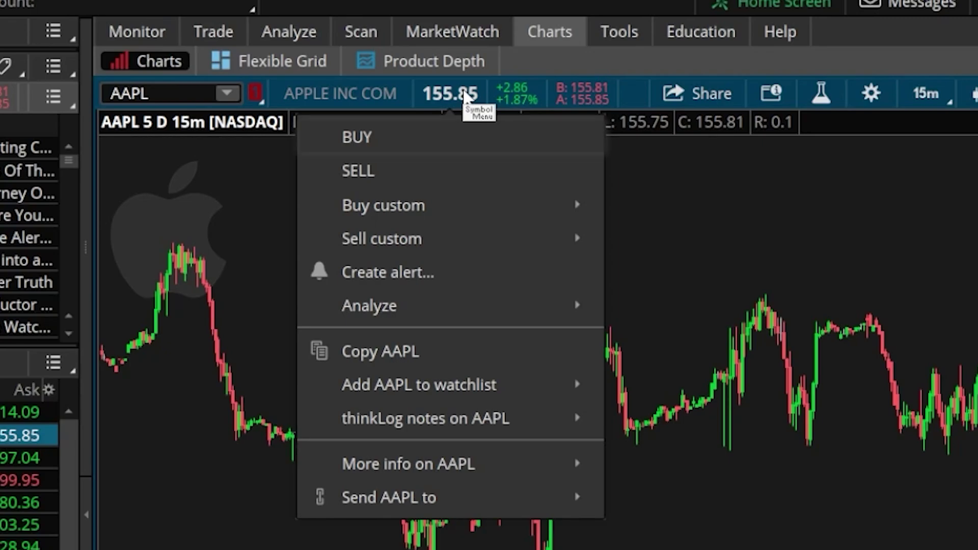
{"action": "left_click", "coordinate": [417, 146]}
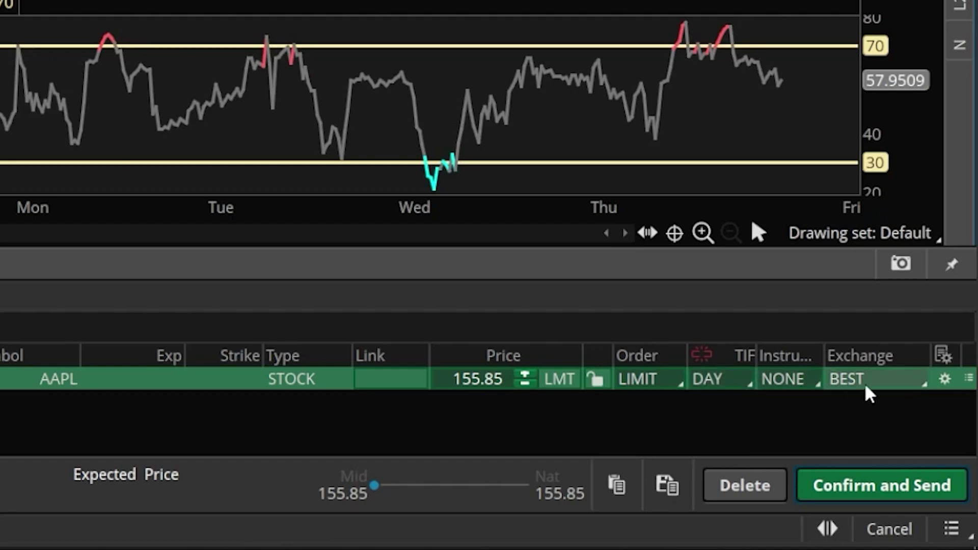
{"action": "left_click", "coordinate": [945, 379]}
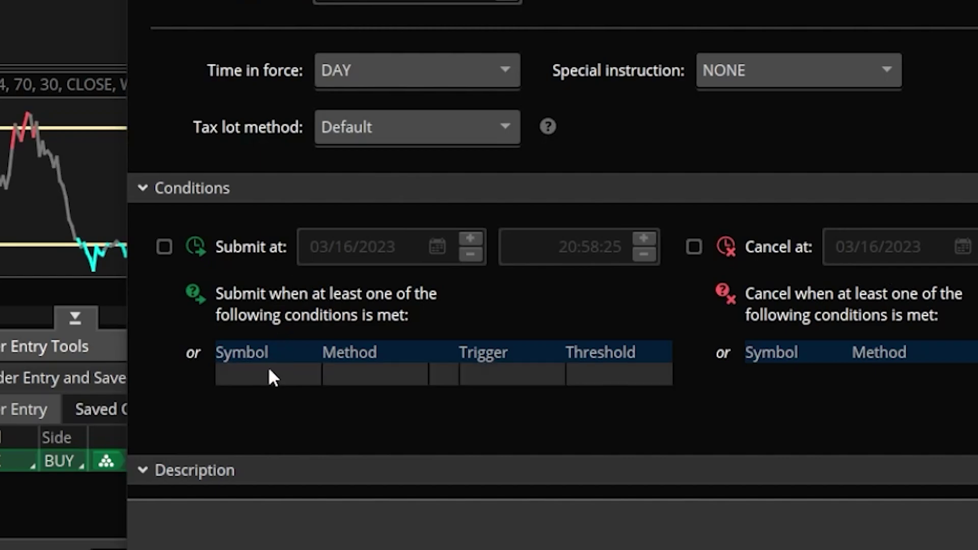
Add an AAPL submit condition using the STUDY method and open its condition editor.
{"action": "left_click", "coordinate": [259, 379]}
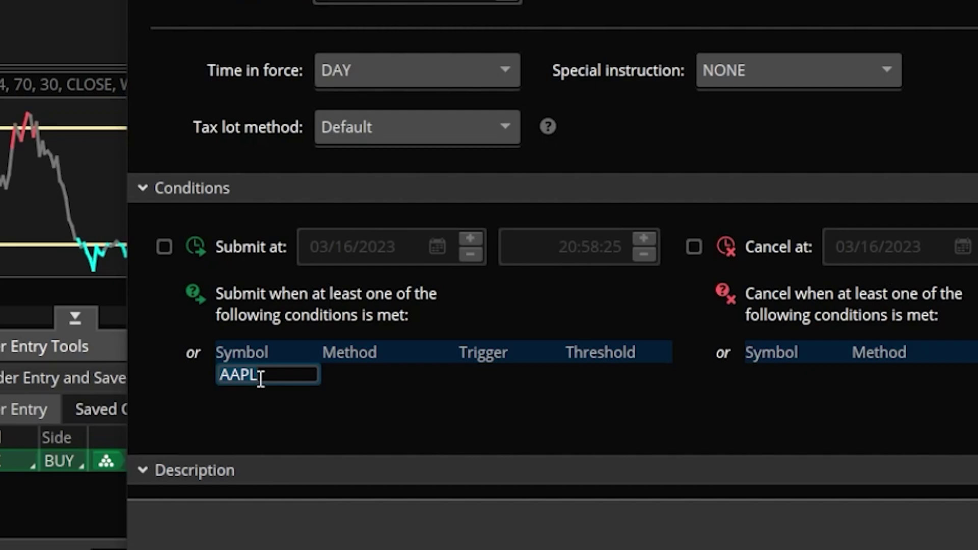
{"action": "left_click", "coordinate": [371, 372]}
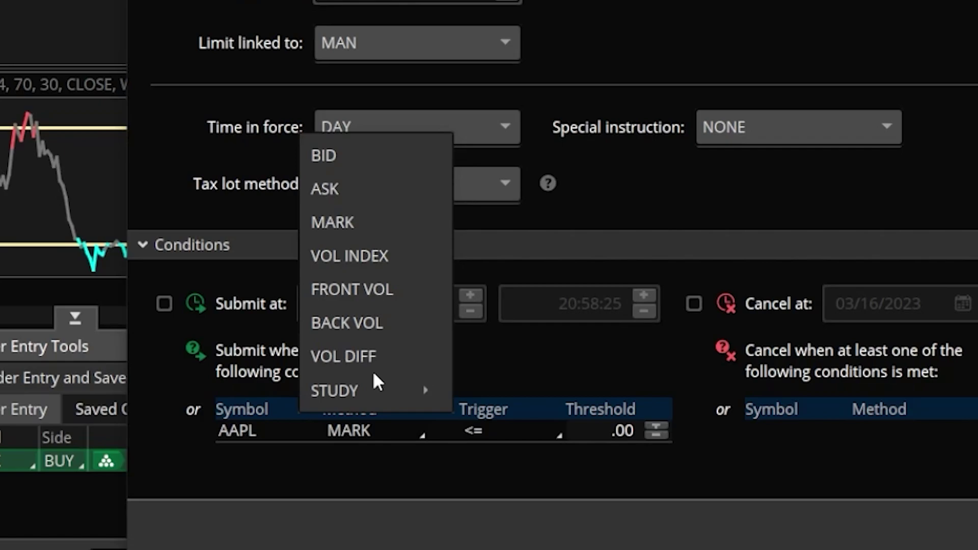
{"action": "mouse_move", "coordinate": [371, 385]}
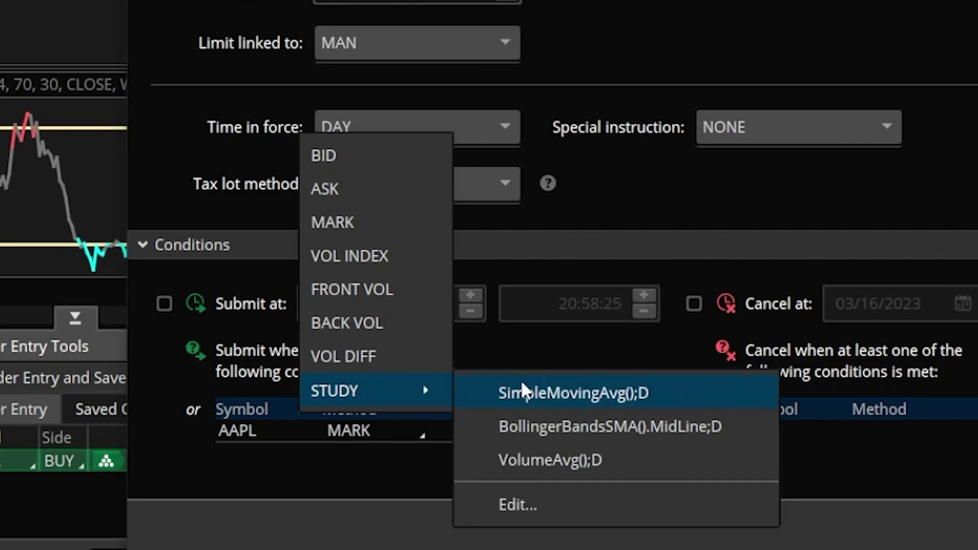
{"action": "left_click", "coordinate": [526, 504]}
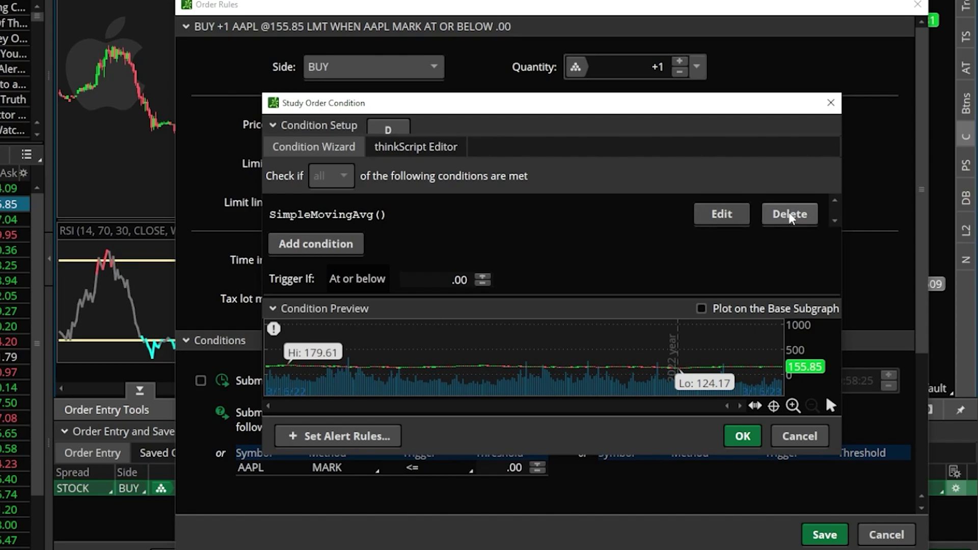
Replace the default SimpleMovingAvg condition with a new condition based on the RSI study.
{"action": "left_click", "coordinate": [790, 216]}
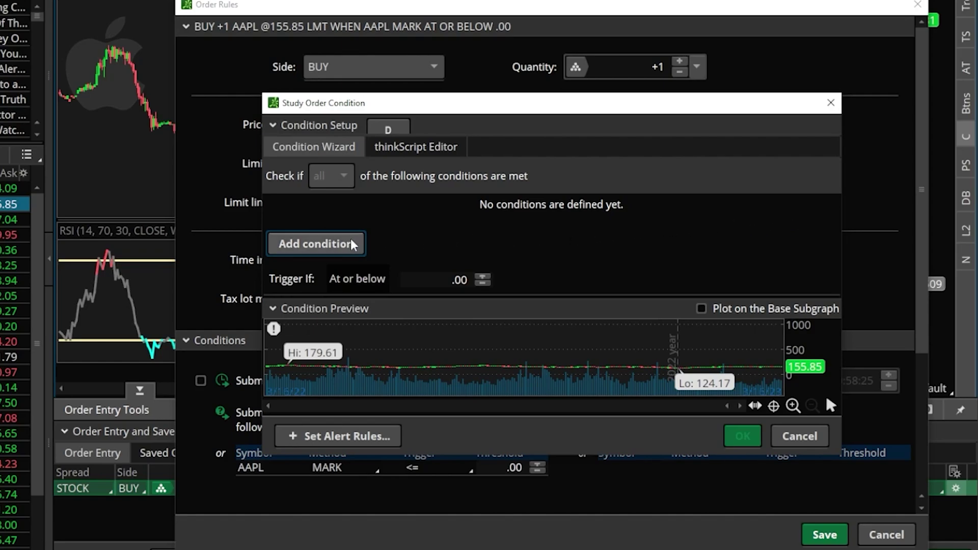
{"action": "left_click", "coordinate": [336, 245]}
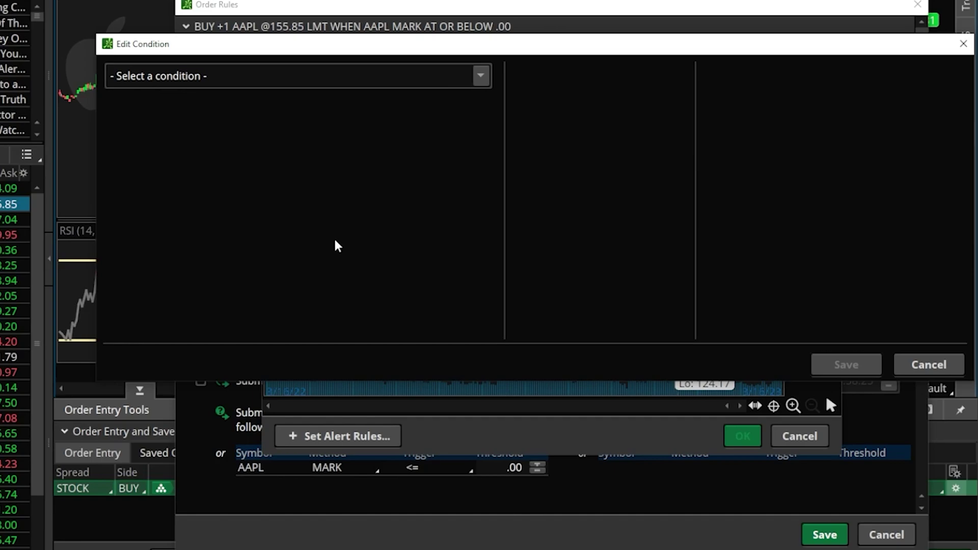
{"action": "left_click", "coordinate": [366, 80]}
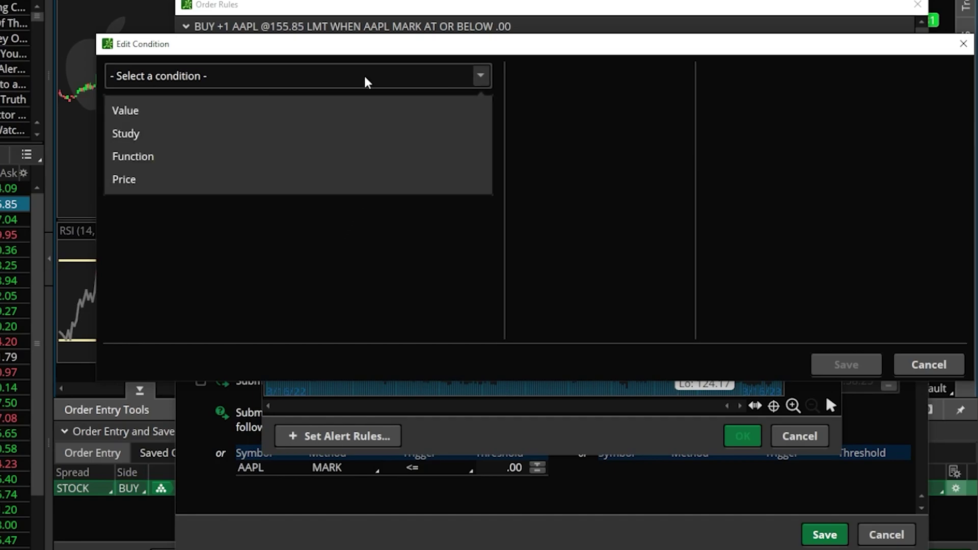
{"action": "left_click", "coordinate": [328, 136]}
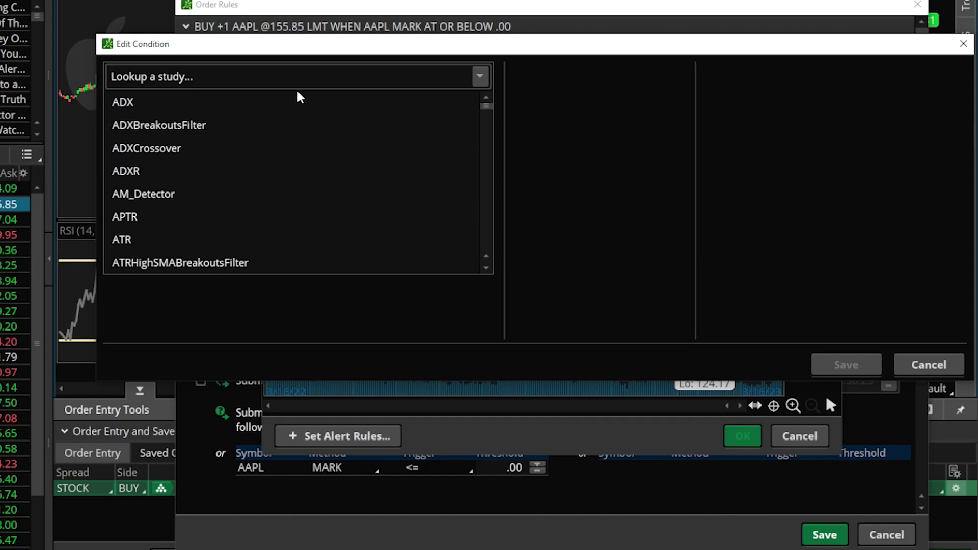
{"action": "left_click", "coordinate": [278, 80]}
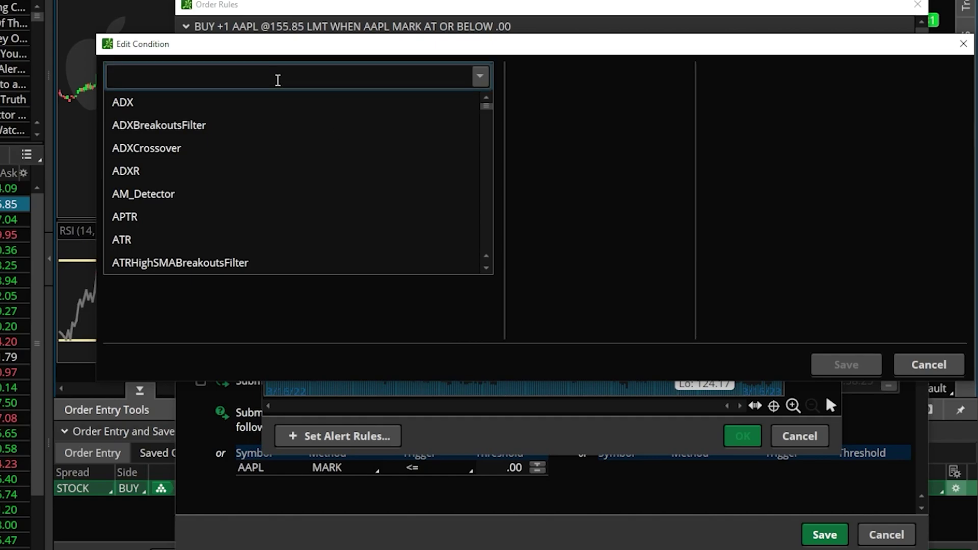
{"action": "type", "text": "rsi"}
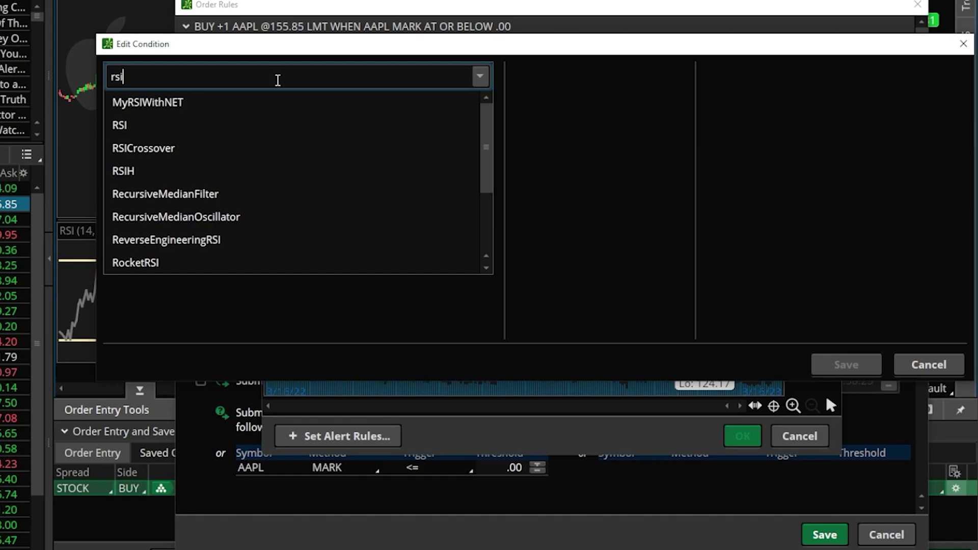
{"action": "left_click", "coordinate": [225, 125]}
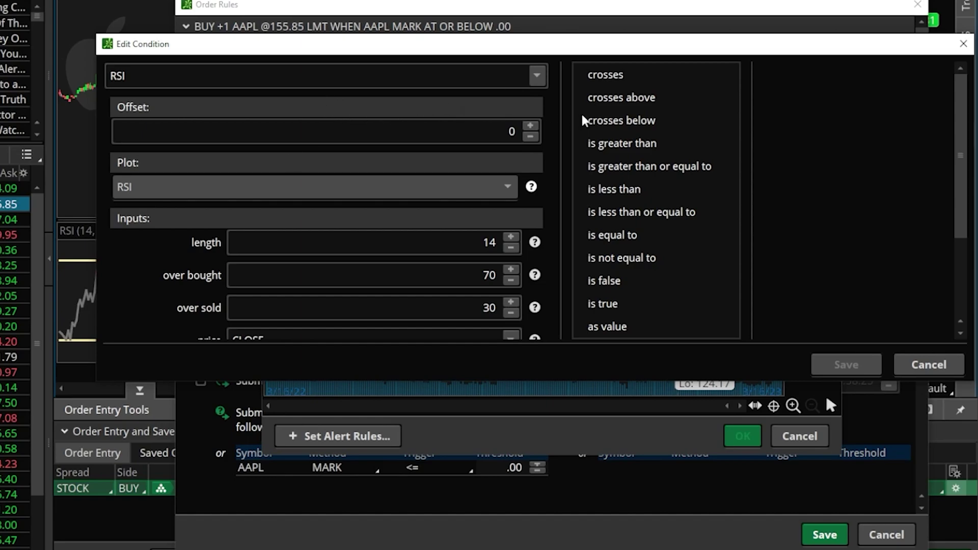
Make the RSI condition trigger when it crosses above a value of 30.
{"action": "left_click", "coordinate": [639, 104]}
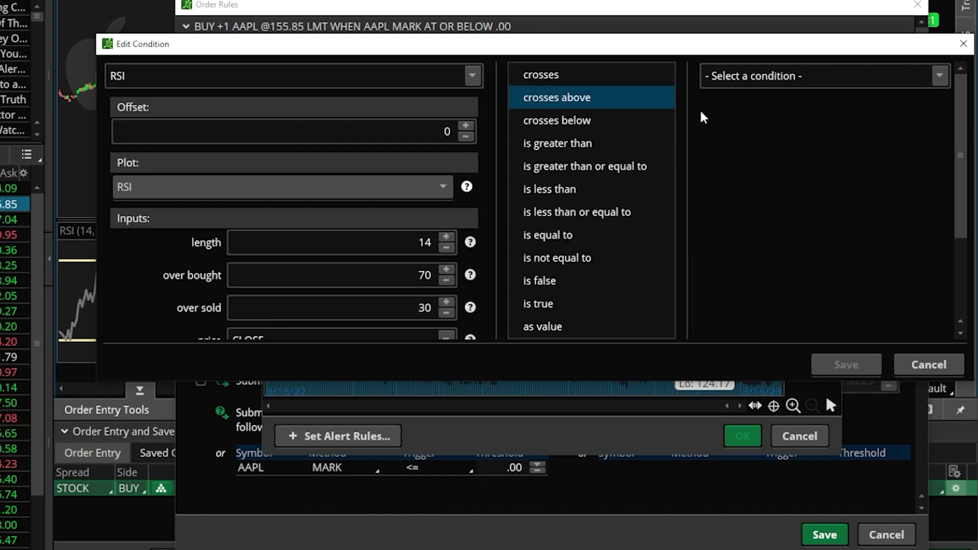
{"action": "left_click", "coordinate": [878, 87]}
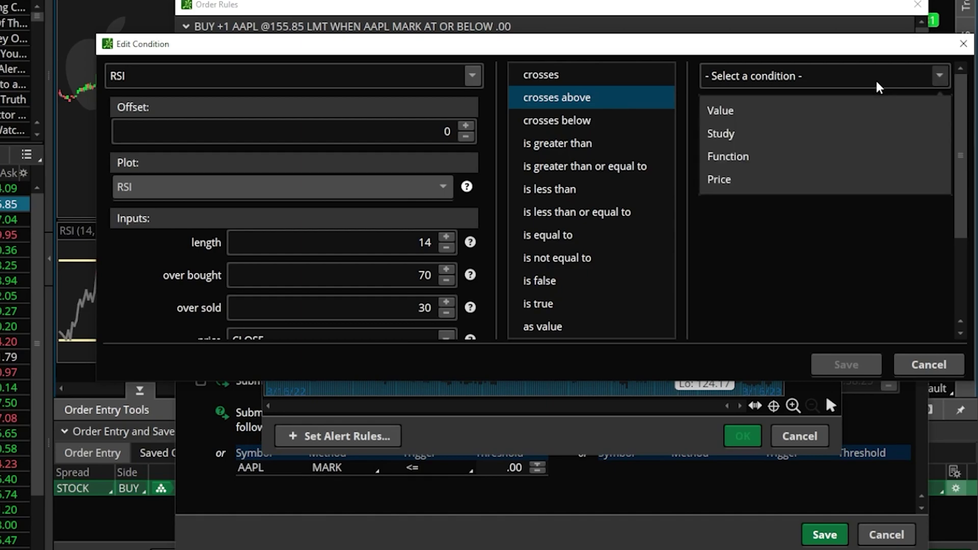
{"action": "left_click", "coordinate": [833, 111]}
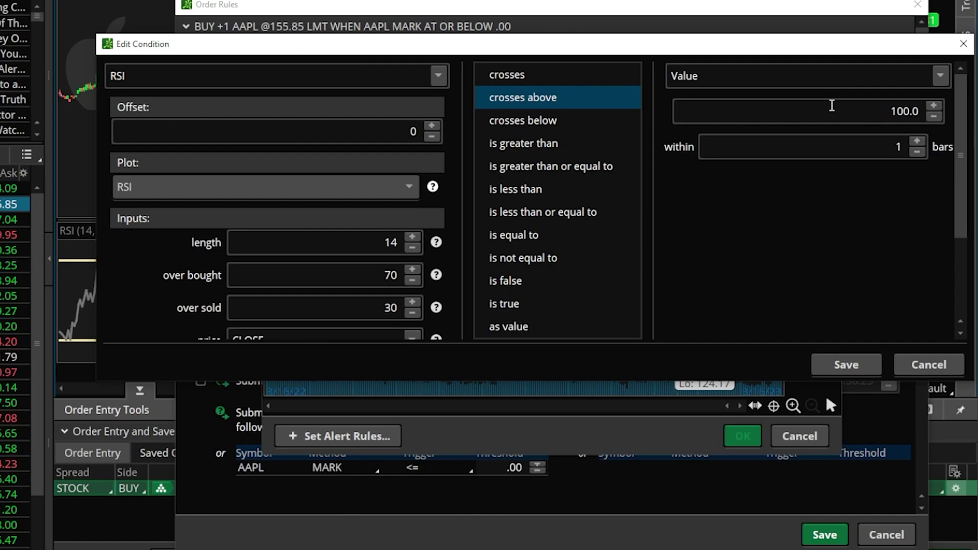
{"action": "left_click_drag", "start_coordinate": [832, 106], "coordinate": [925, 111]}
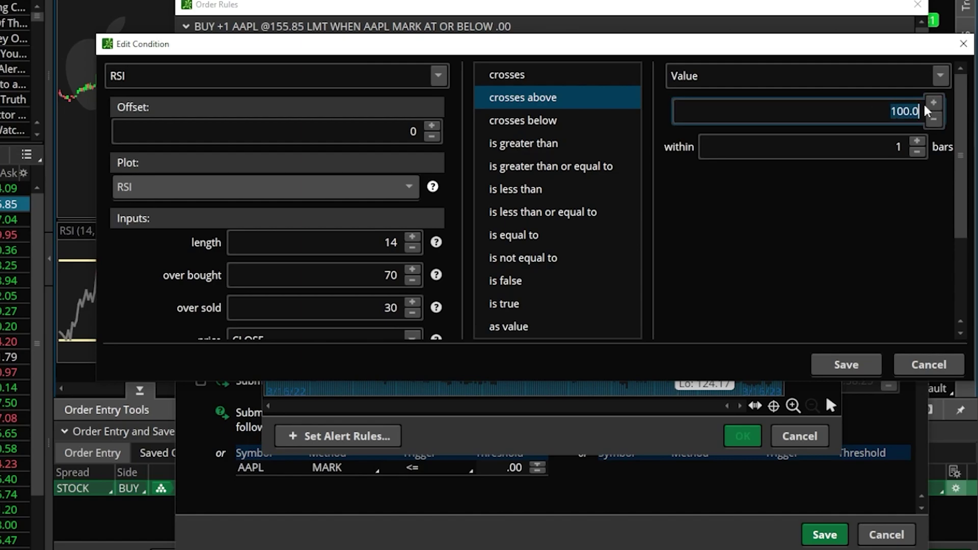
{"action": "type", "text": "30"}
Save the RSI crosses above 30 condition on 15-minute aggregation and confirm it for the buy.
{"action": "left_click", "coordinate": [863, 365]}
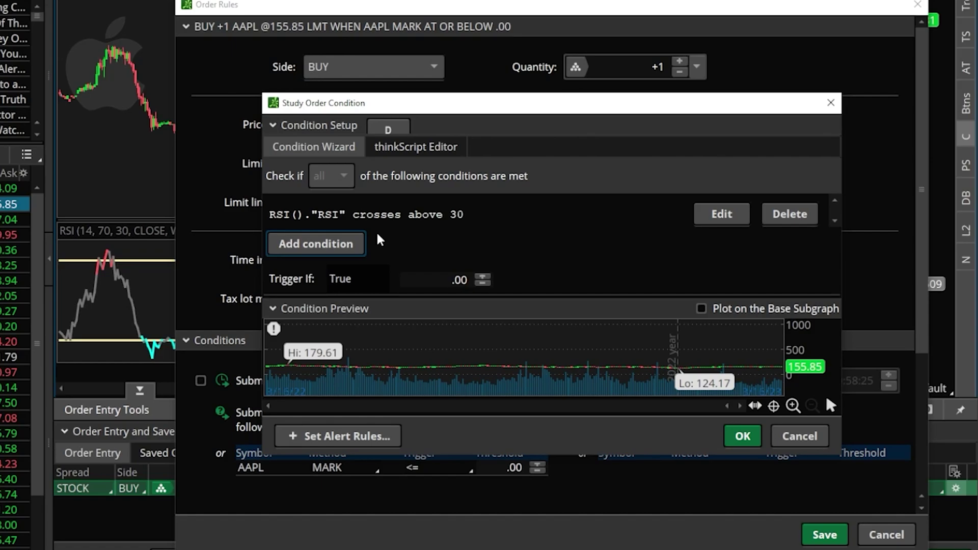
{"action": "left_click", "coordinate": [390, 127]}
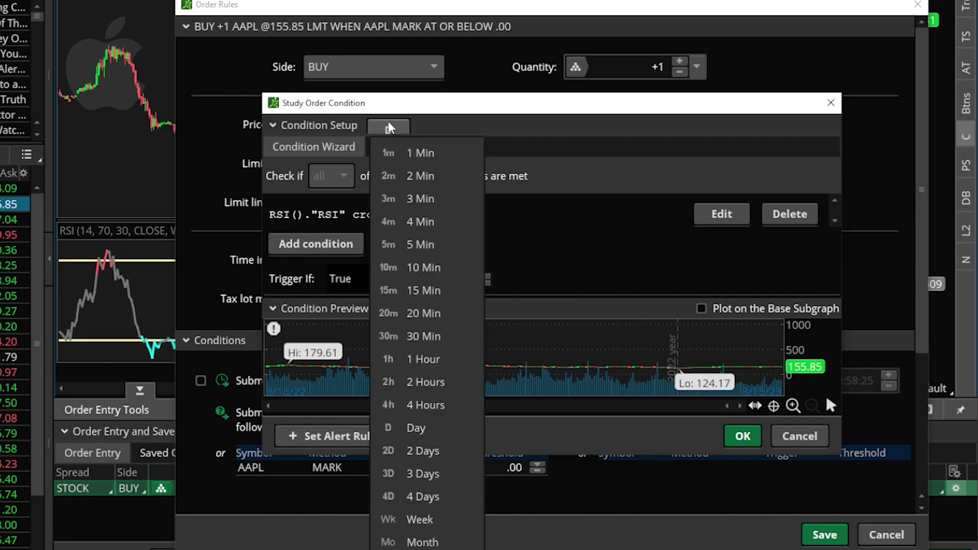
{"action": "left_click", "coordinate": [413, 291]}
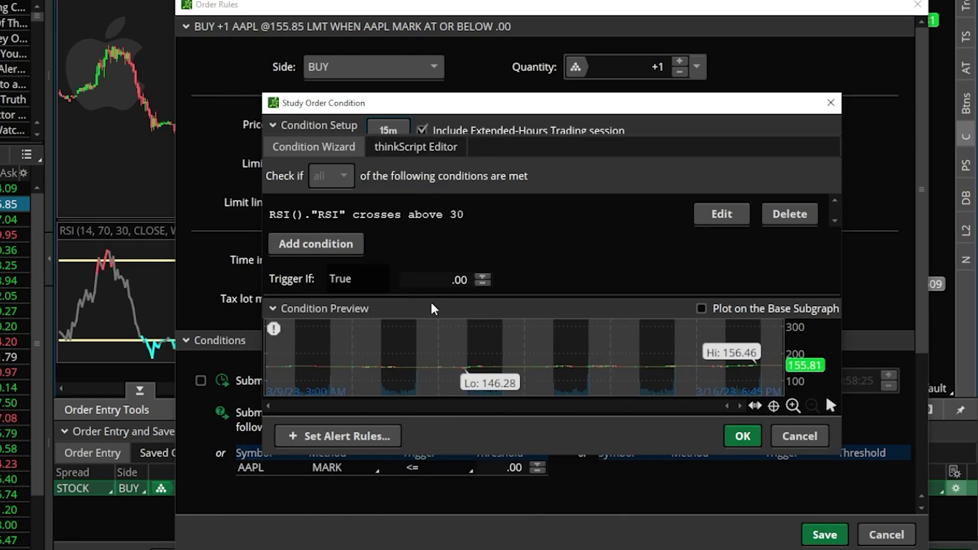
{"action": "left_click", "coordinate": [742, 436]}
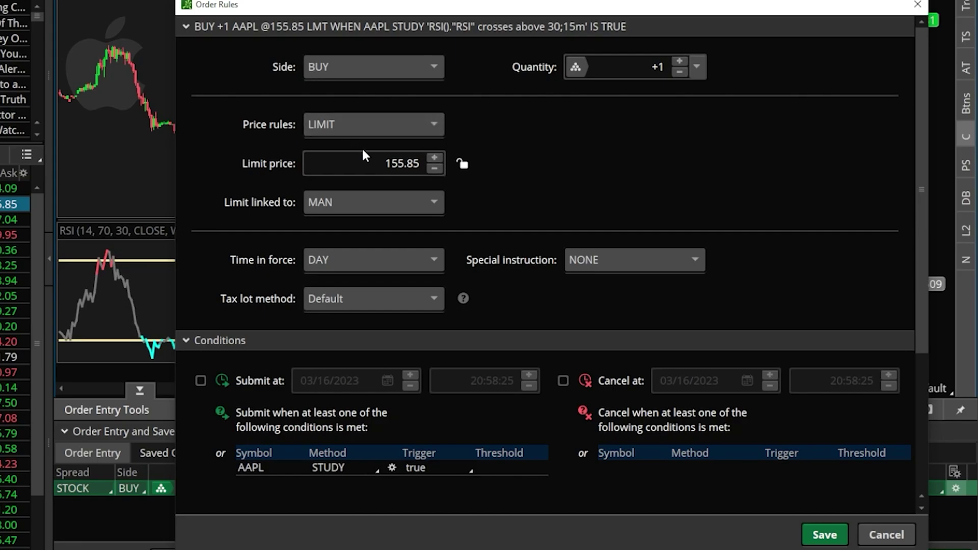
Change the buy's price rules from LIMIT to MARKET and review the order description.
{"action": "left_click", "coordinate": [379, 125]}
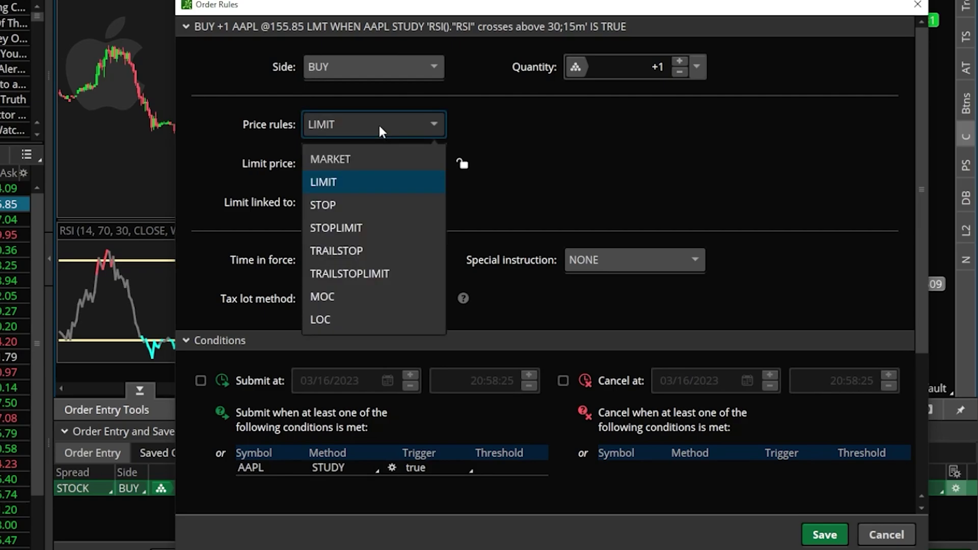
{"action": "left_click", "coordinate": [369, 162]}
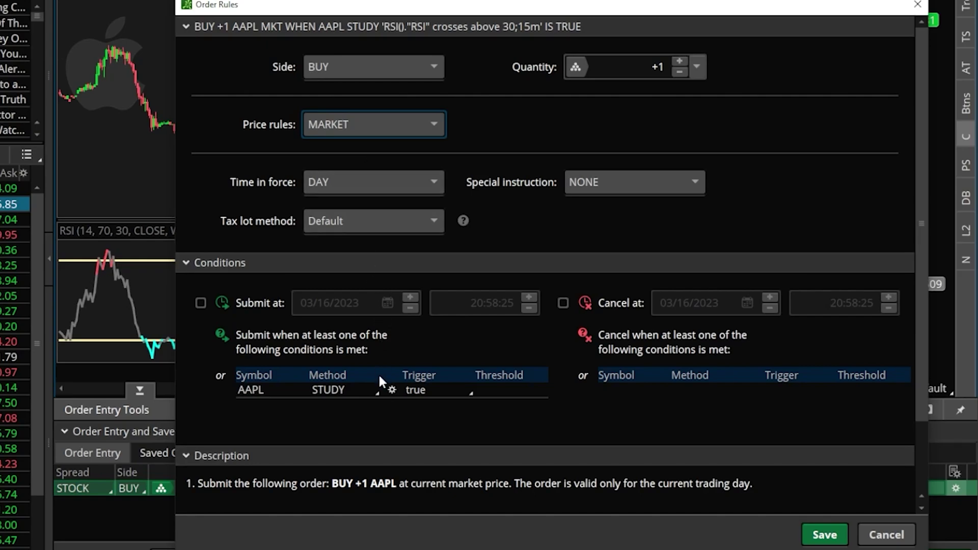
{"action": "scroll", "coordinate": [378, 466], "scroll_direction": "down", "scroll_amount": 3}
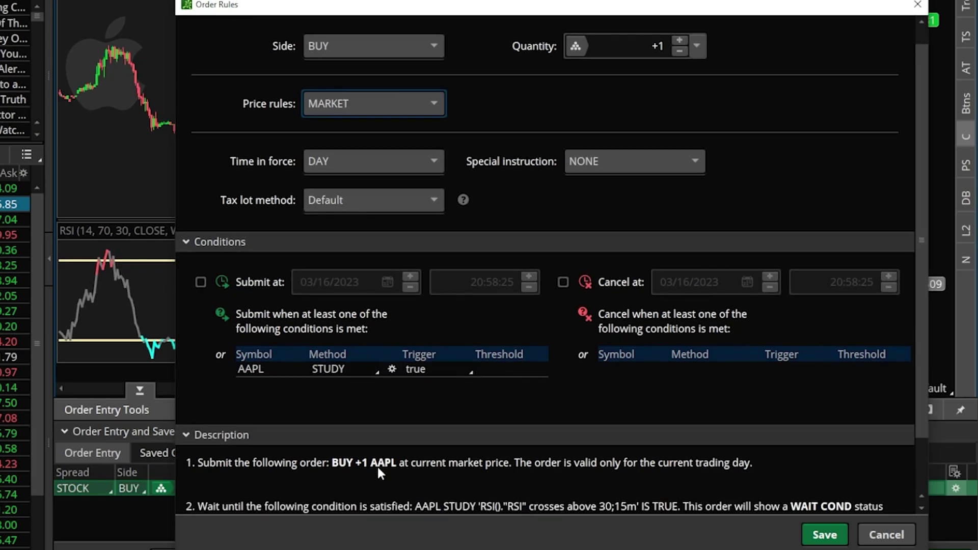
{"action": "scroll", "coordinate": [378, 467], "scroll_direction": "down", "scroll_amount": 1}
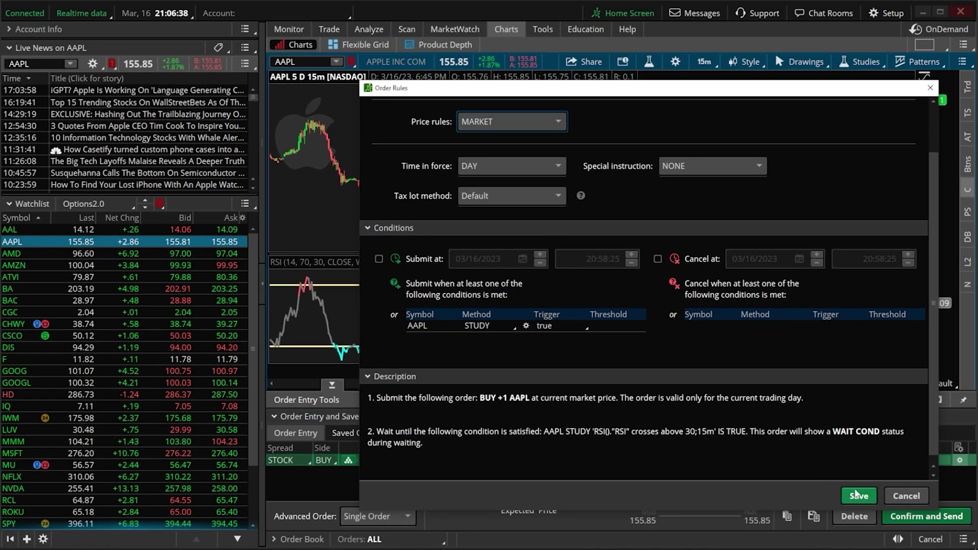
Save the buy order rules and set Advanced Order to 1st trgs Seq.
{"action": "left_click", "coordinate": [820, 539]}
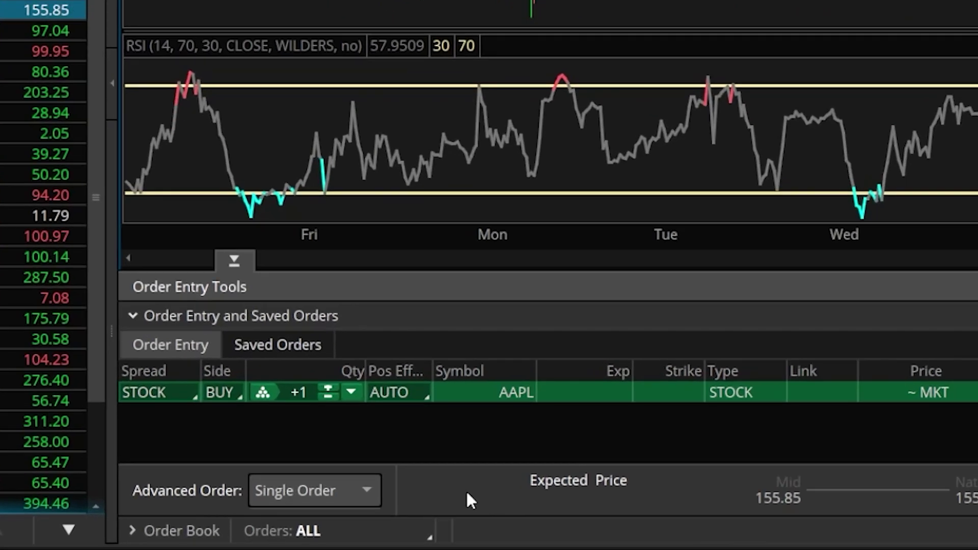
{"action": "left_click", "coordinate": [332, 493]}
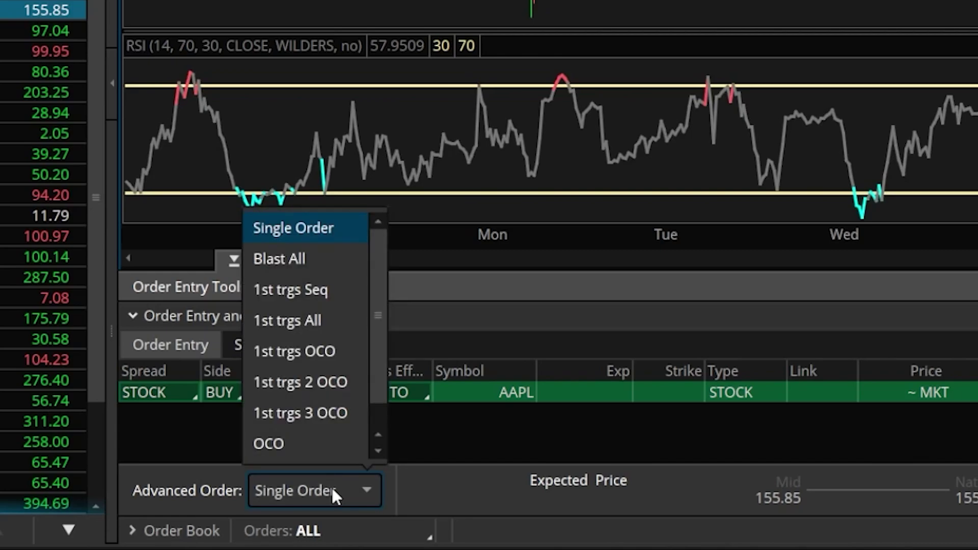
{"action": "left_click", "coordinate": [306, 297]}
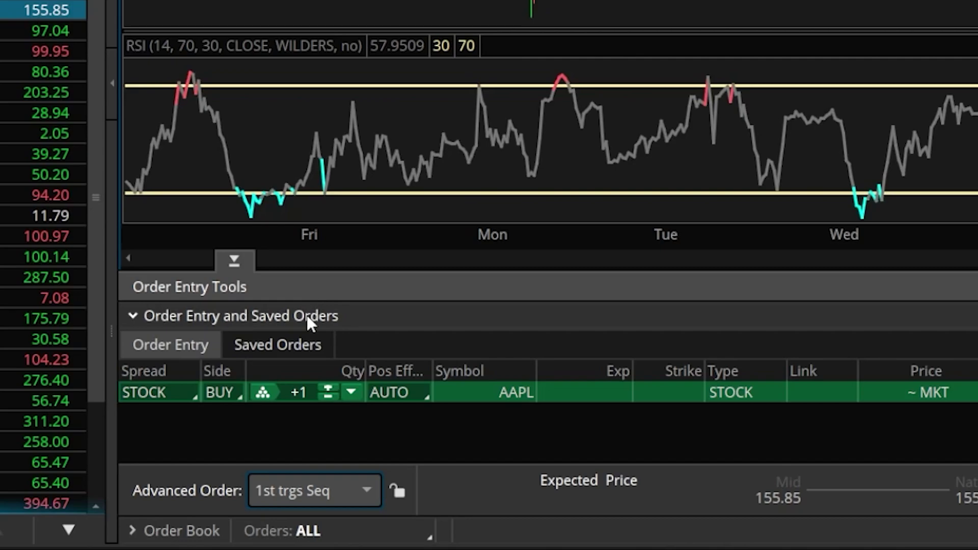
Add a SELL -1 AAPL limit order at 155.81 beneath the buy order.
{"action": "right_click", "coordinate": [468, 400]}
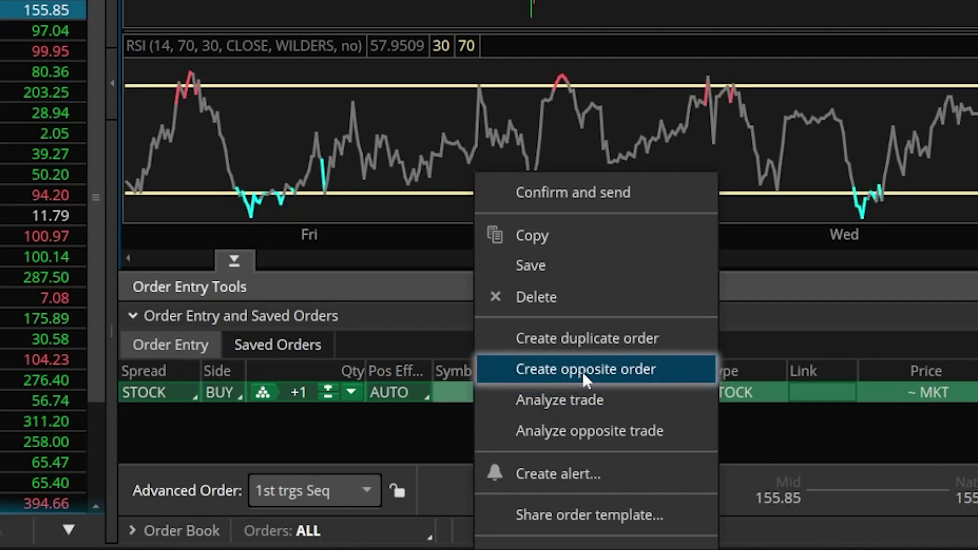
{"action": "left_click", "coordinate": [549, 296]}
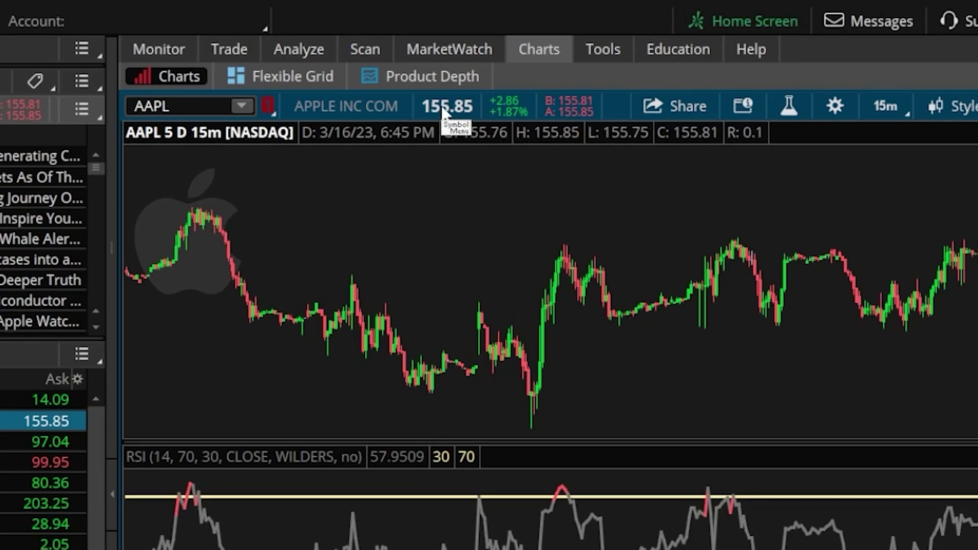
{"action": "left_click", "coordinate": [445, 112]}
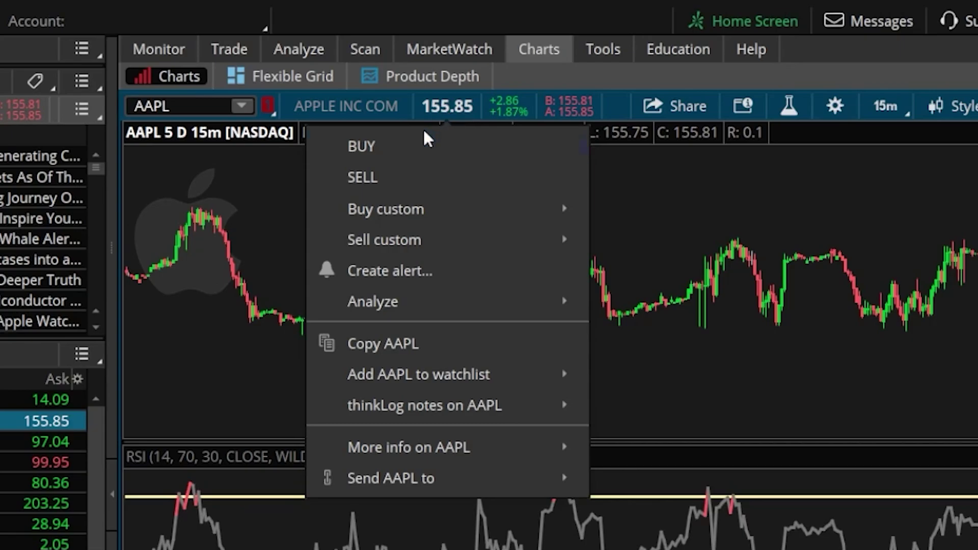
{"action": "left_click", "coordinate": [422, 178]}
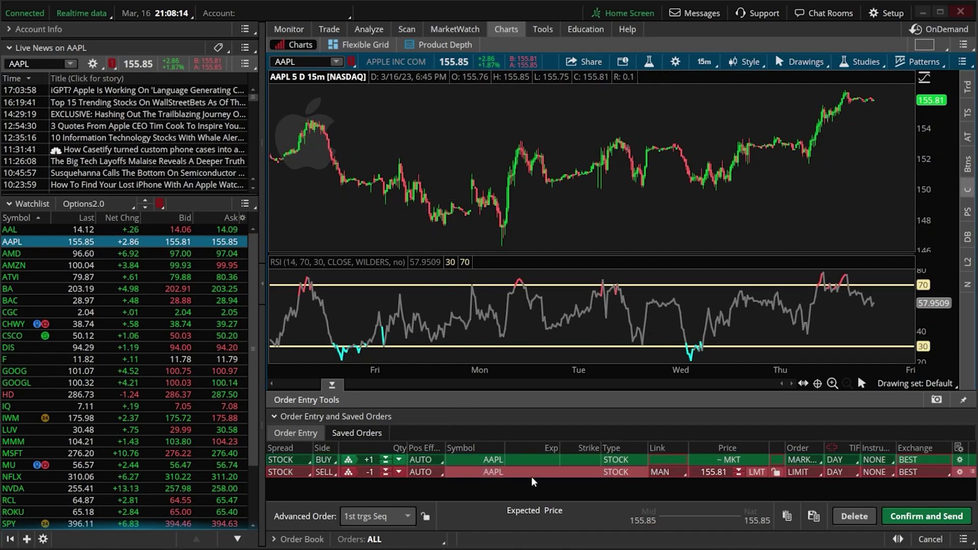
Give the sell order an AAPL STUDY condition, delete SimpleMovingAvg, and add a blank condition.
{"action": "left_click", "coordinate": [961, 472]}
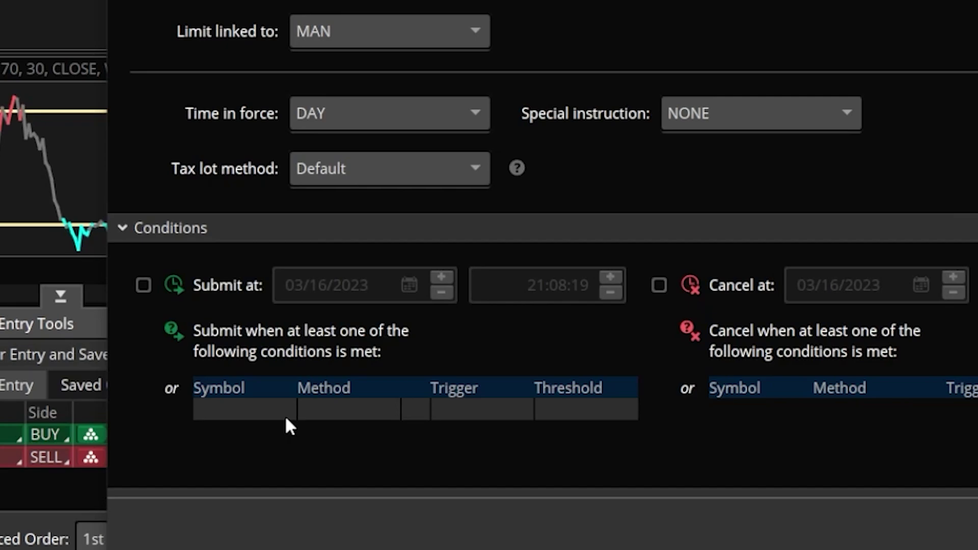
{"action": "left_click", "coordinate": [212, 410]}
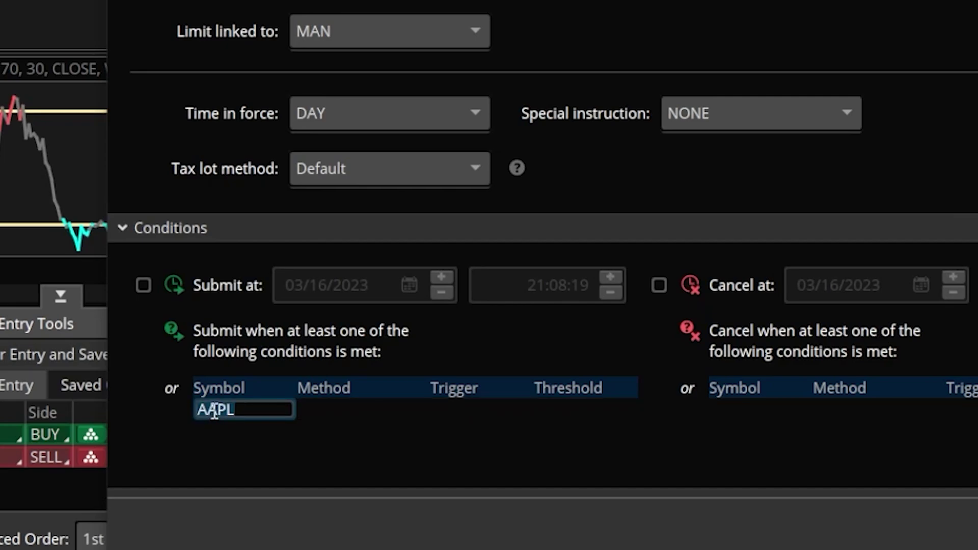
{"action": "left_click", "coordinate": [328, 411]}
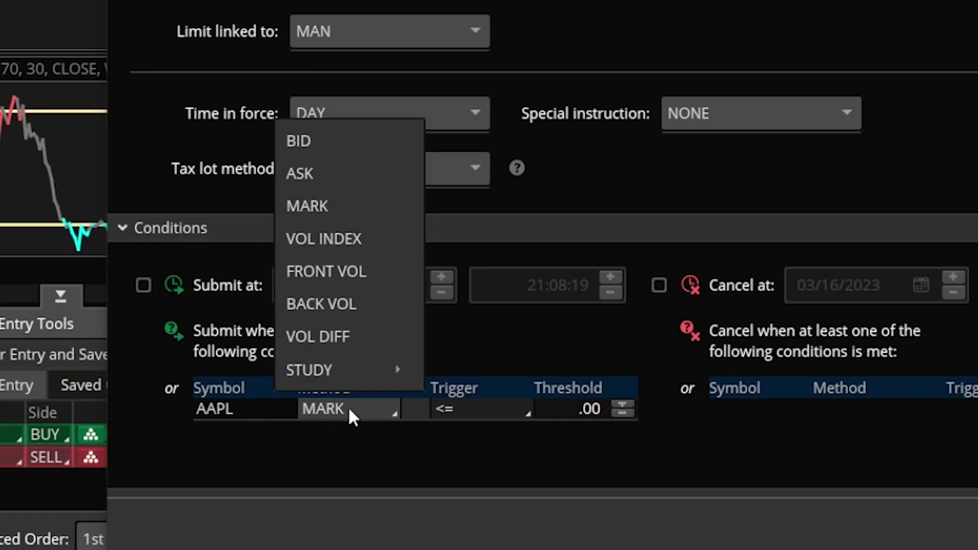
{"action": "mouse_move", "coordinate": [373, 377]}
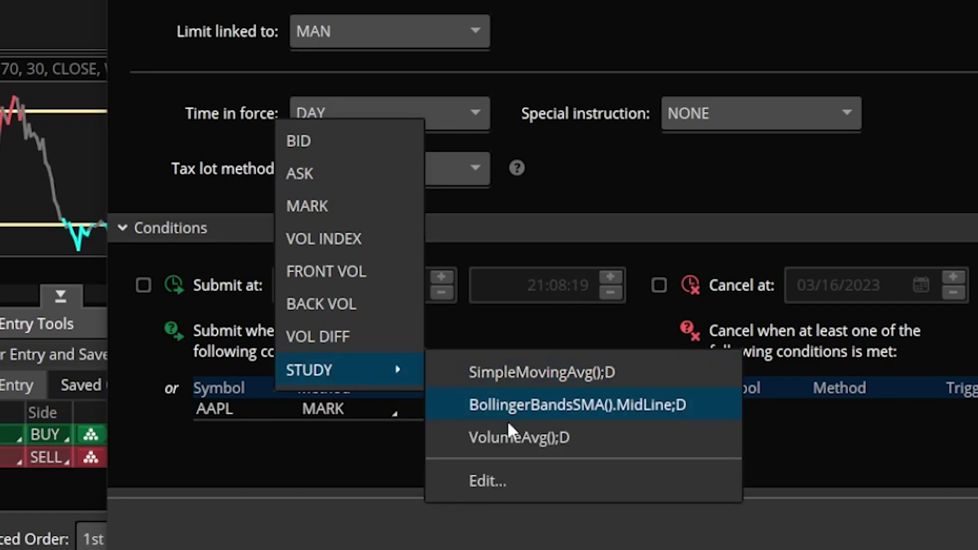
{"action": "left_click", "coordinate": [501, 482]}
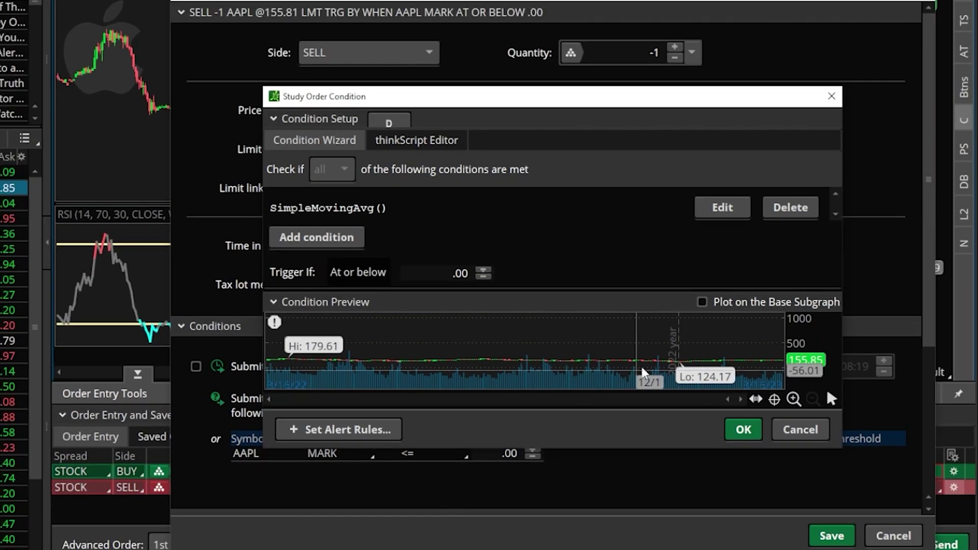
{"action": "left_click", "coordinate": [785, 208]}
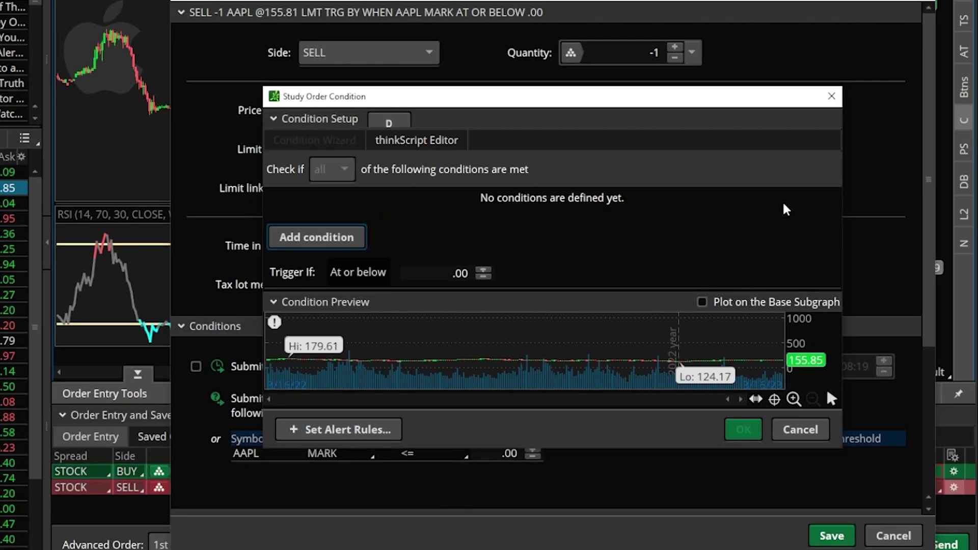
{"action": "left_click", "coordinate": [353, 249]}
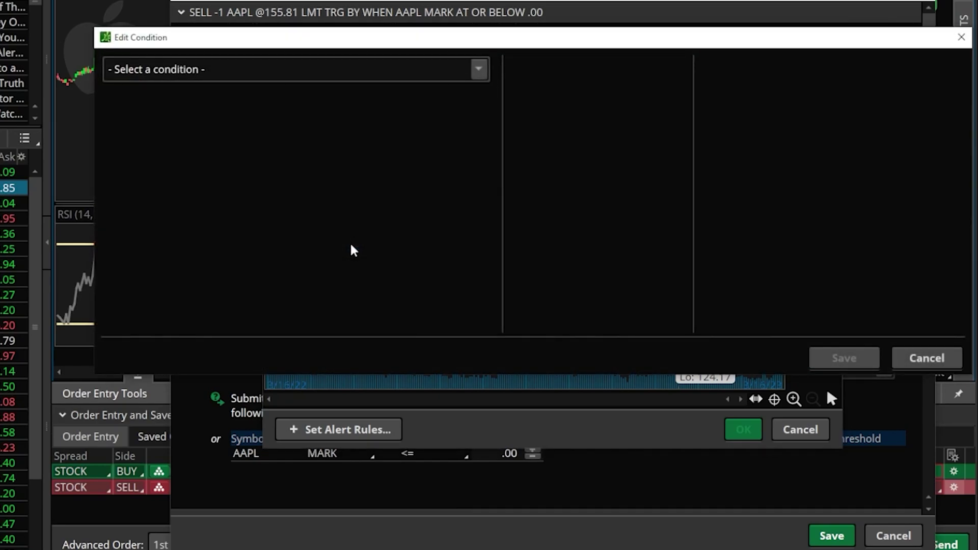
Base the new sell condition on the RSI study.
{"action": "left_click", "coordinate": [447, 68]}
{"action": "left_click", "coordinate": [306, 128]}
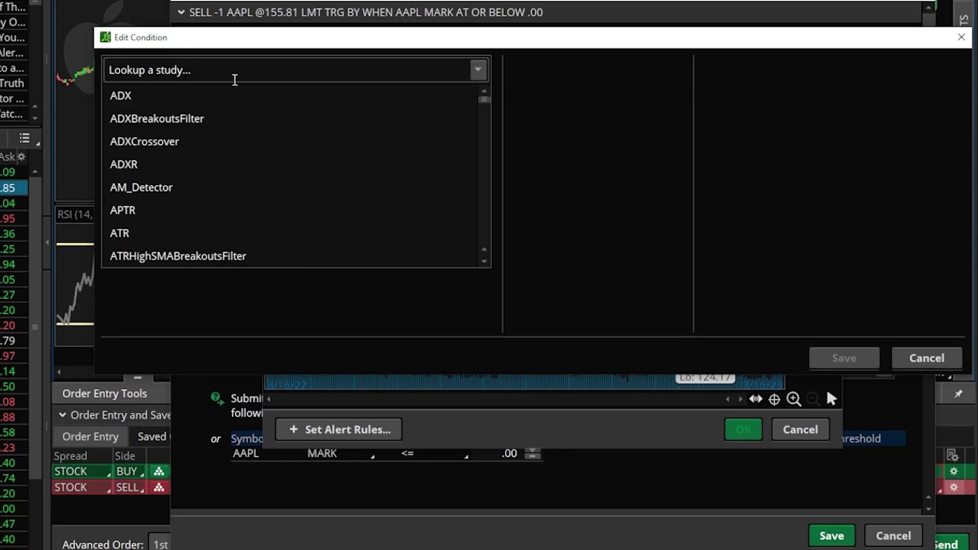
{"action": "left_click", "coordinate": [234, 79]}
{"action": "type", "text": "rsi"}
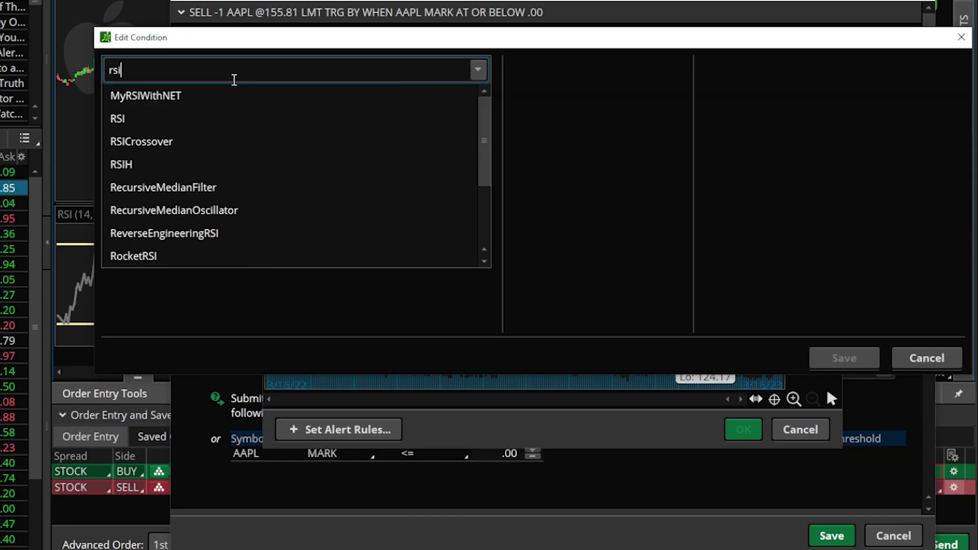
{"action": "left_click", "coordinate": [194, 120]}
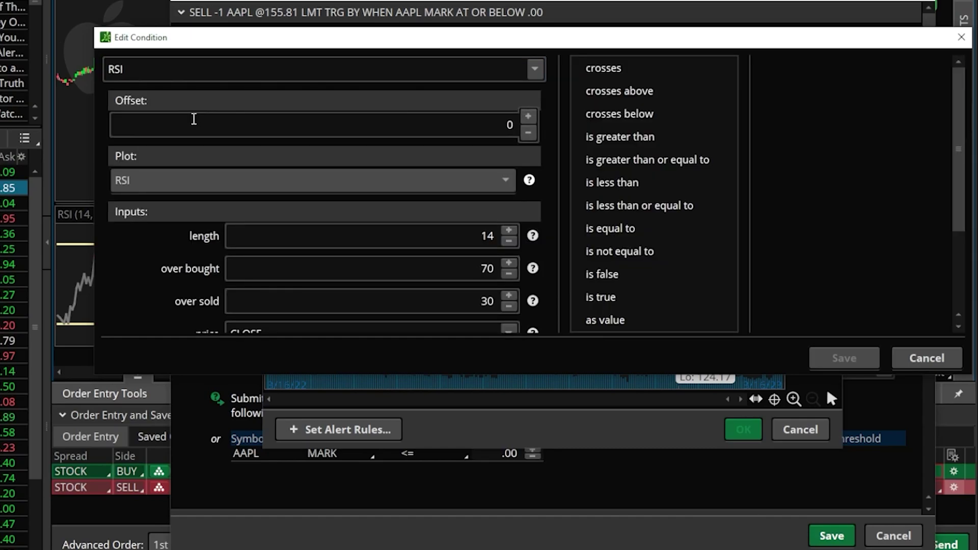
Make it trigger when RSI crosses below a value of 70 and save it.
{"action": "left_click", "coordinate": [611, 118]}
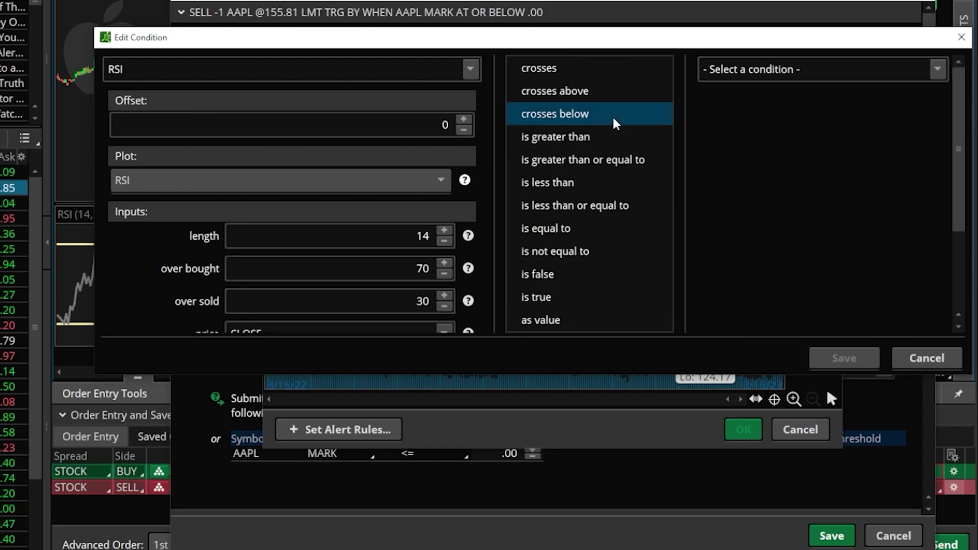
{"action": "left_click", "coordinate": [872, 69]}
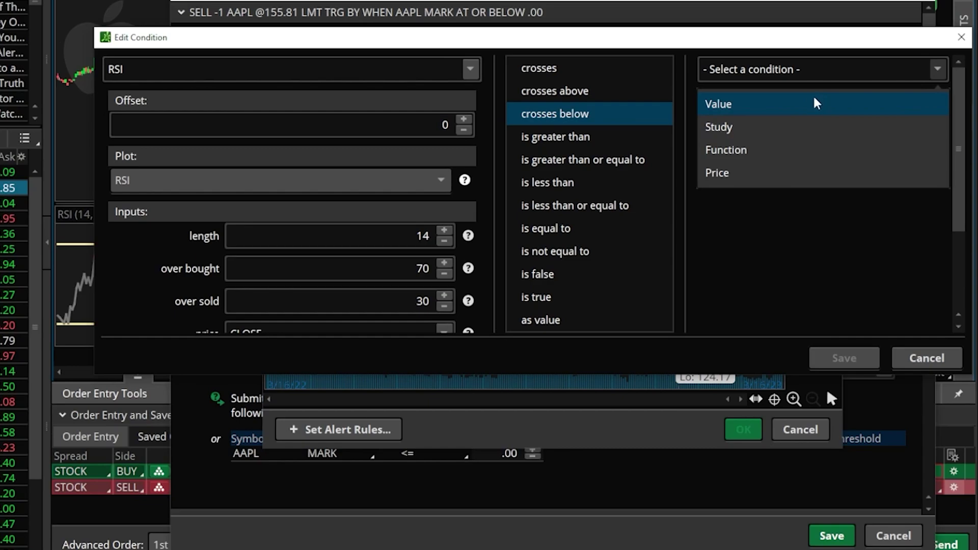
{"action": "left_click", "coordinate": [817, 99]}
{"action": "left_click_drag", "start_coordinate": [852, 102], "coordinate": [936, 100]}
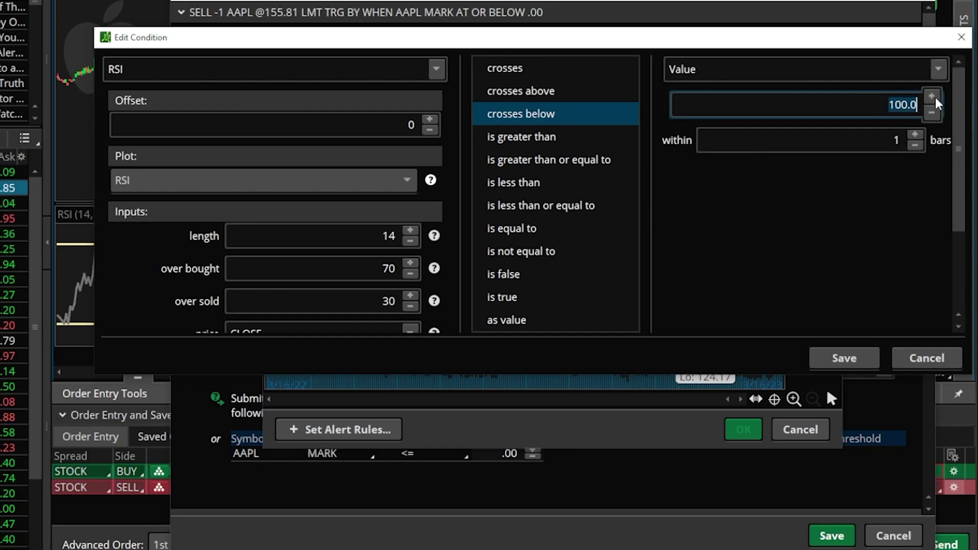
{"action": "type", "text": "70"}
{"action": "left_click", "coordinate": [865, 363]}
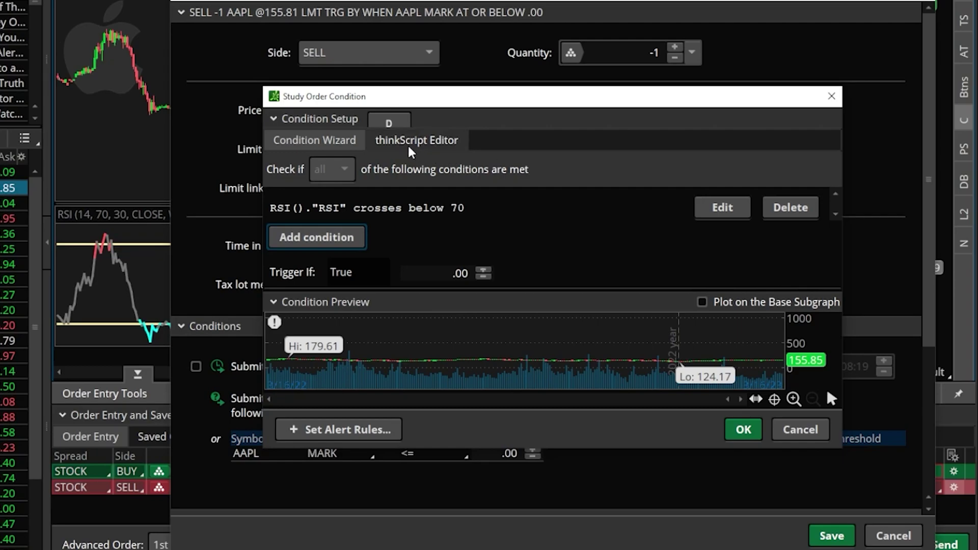
Set the sell condition's aggregation to 15 minutes and confirm it.
{"action": "left_click", "coordinate": [390, 125]}
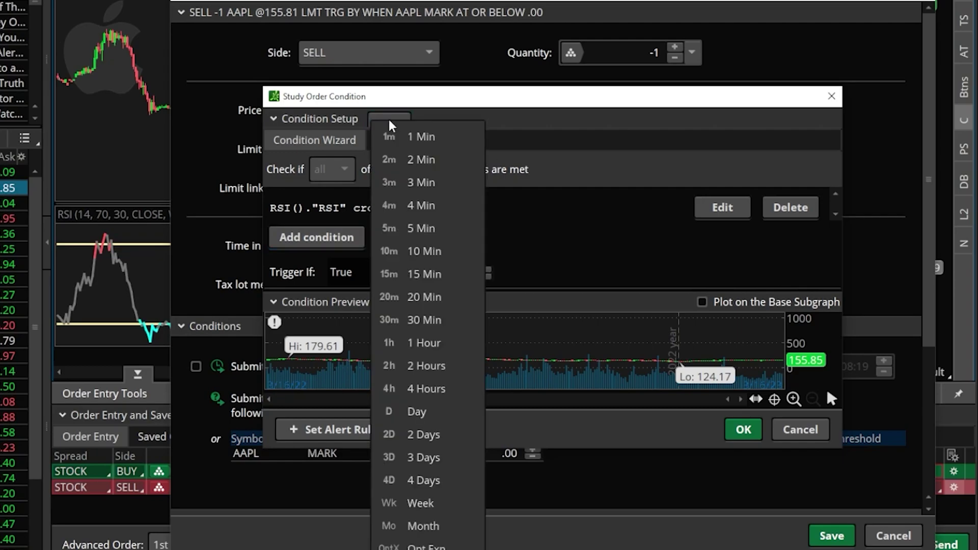
{"action": "left_click", "coordinate": [412, 276]}
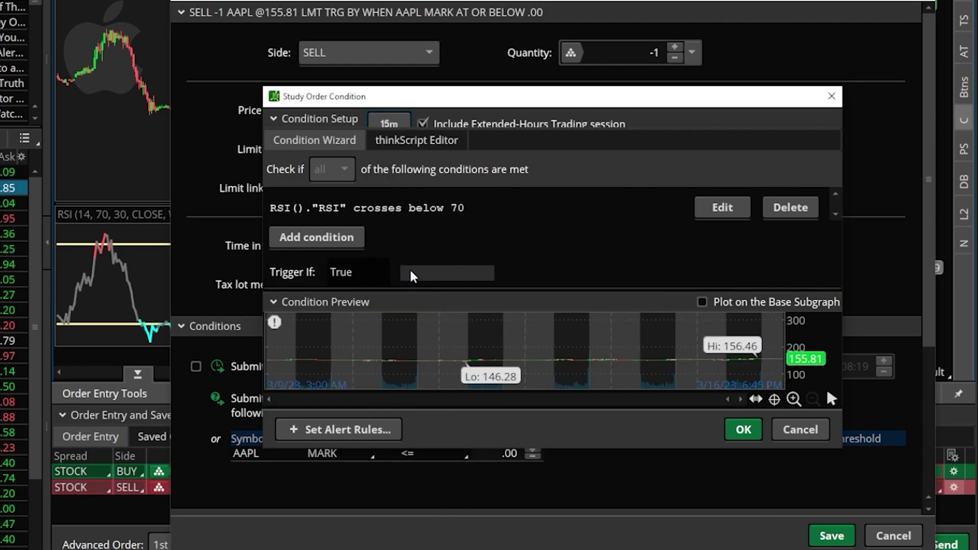
{"action": "left_click", "coordinate": [743, 429]}
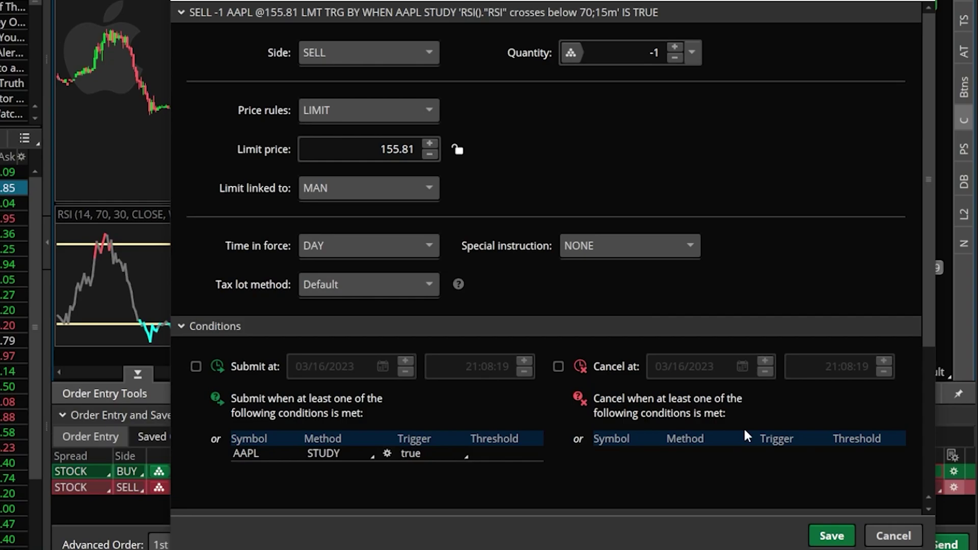
Change the sell's price rules to MARKET and save the order rules.
{"action": "left_click", "coordinate": [424, 104]}
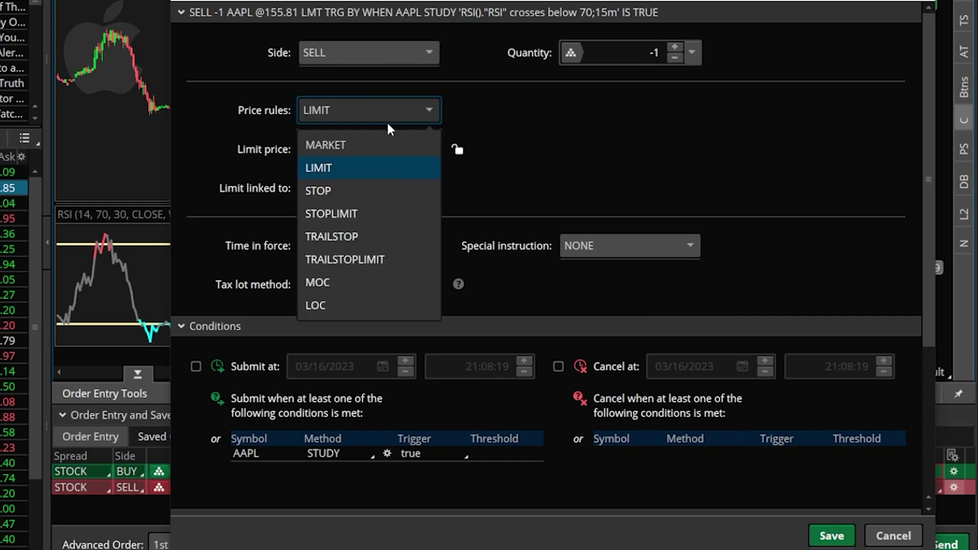
{"action": "left_click", "coordinate": [371, 144]}
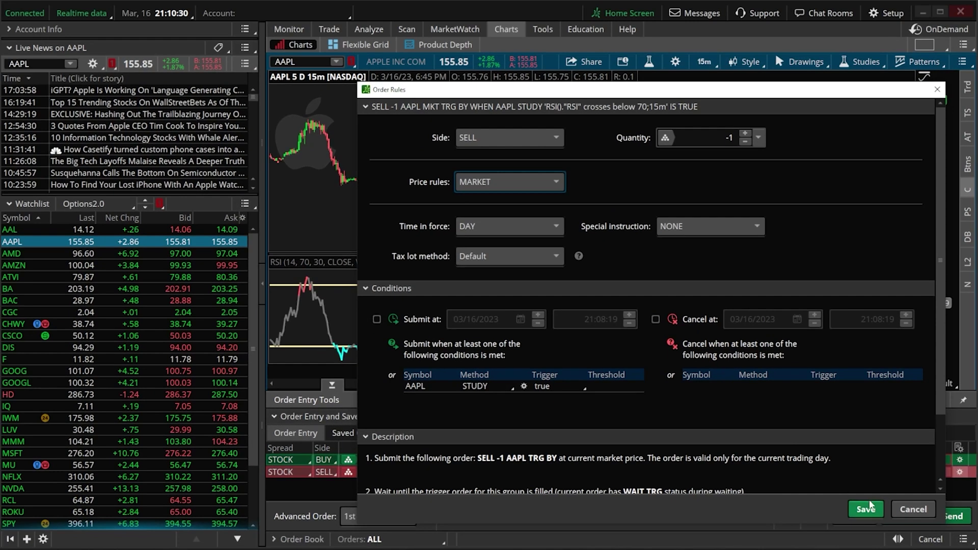
{"action": "left_click", "coordinate": [831, 536]}
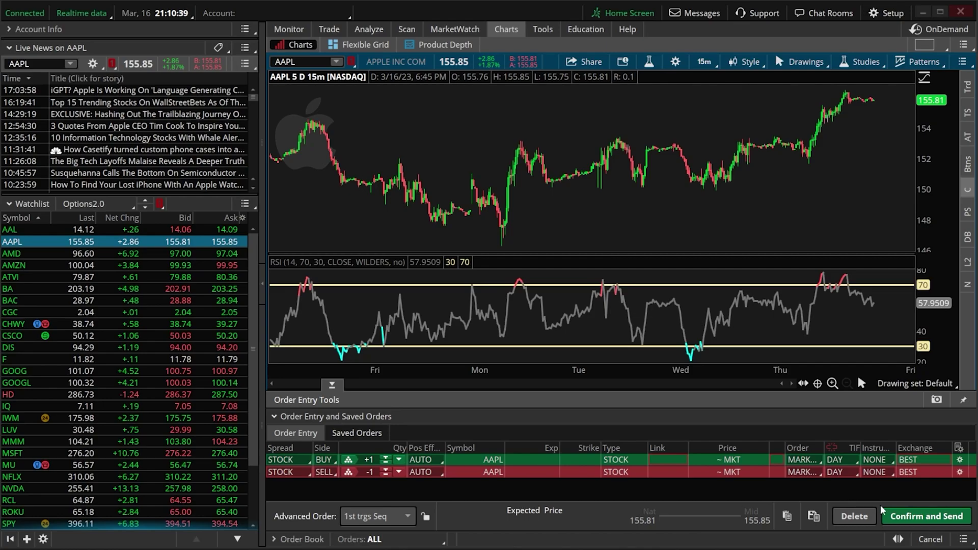
Send both AAPL orders, then check them as WAIT TRG and WAIT COND working orders.
{"action": "left_click", "coordinate": [917, 519]}
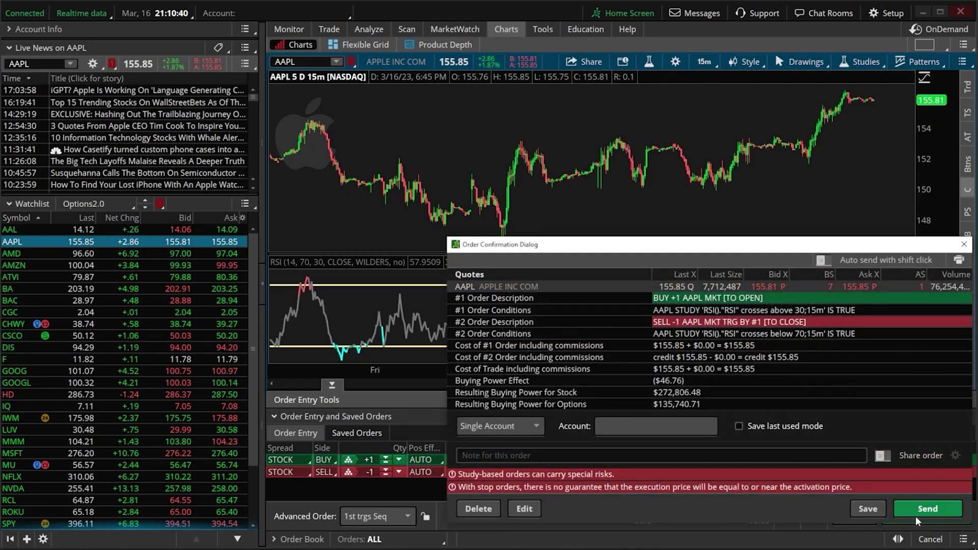
{"action": "left_click", "coordinate": [930, 510]}
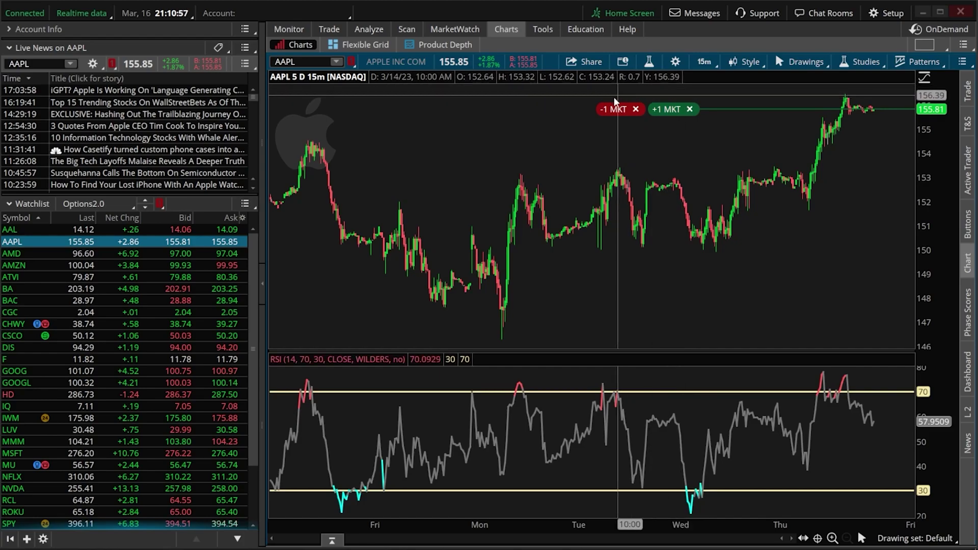
{"action": "mouse_move", "coordinate": [617, 112]}
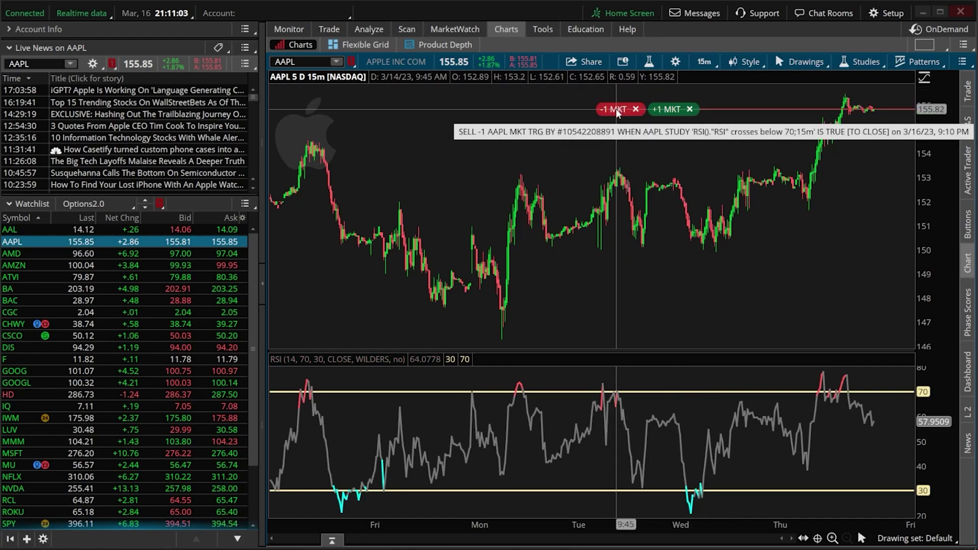
{"action": "left_click", "coordinate": [298, 29]}
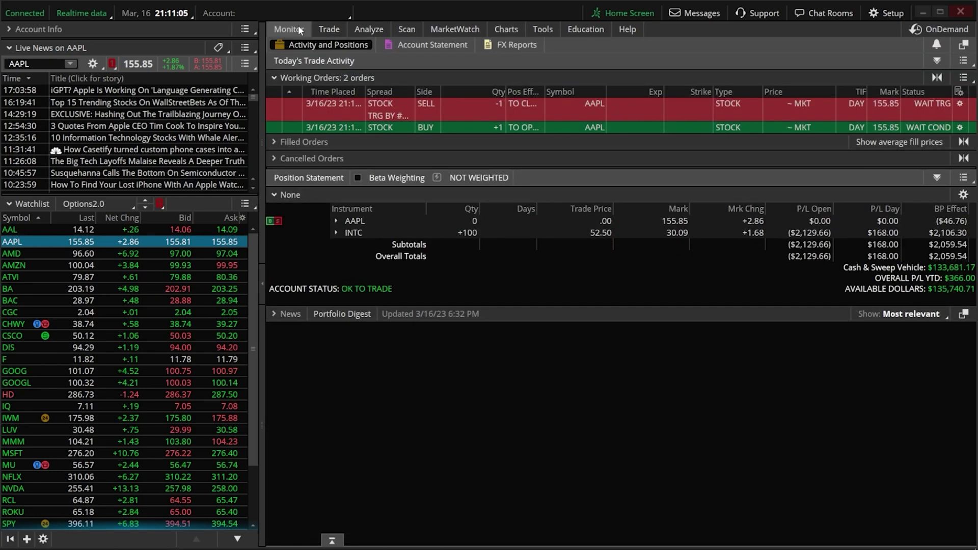
Read the +1 MKT buy order's explanation, then return to the AAPL 15-minute chart.
{"action": "mouse_move", "coordinate": [356, 102]}
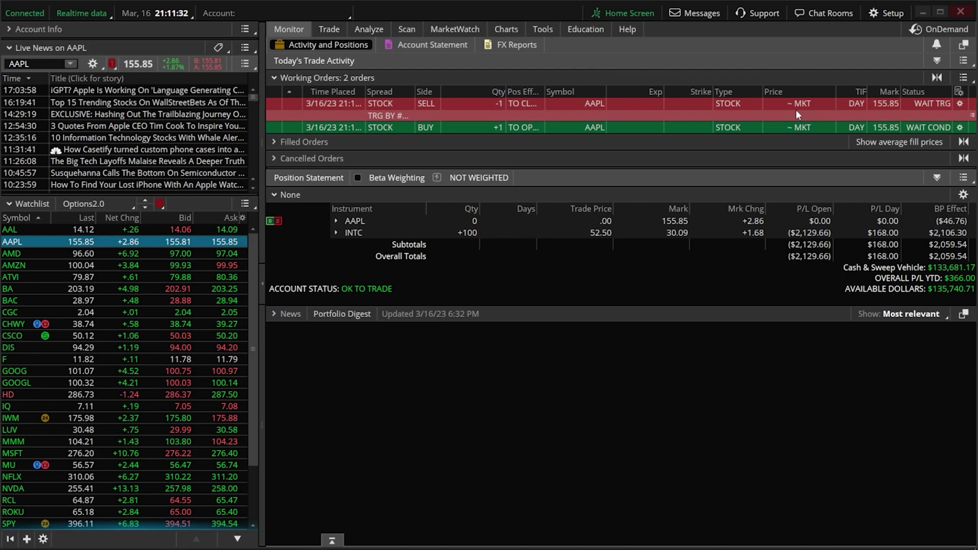
{"action": "left_click", "coordinate": [959, 127]}
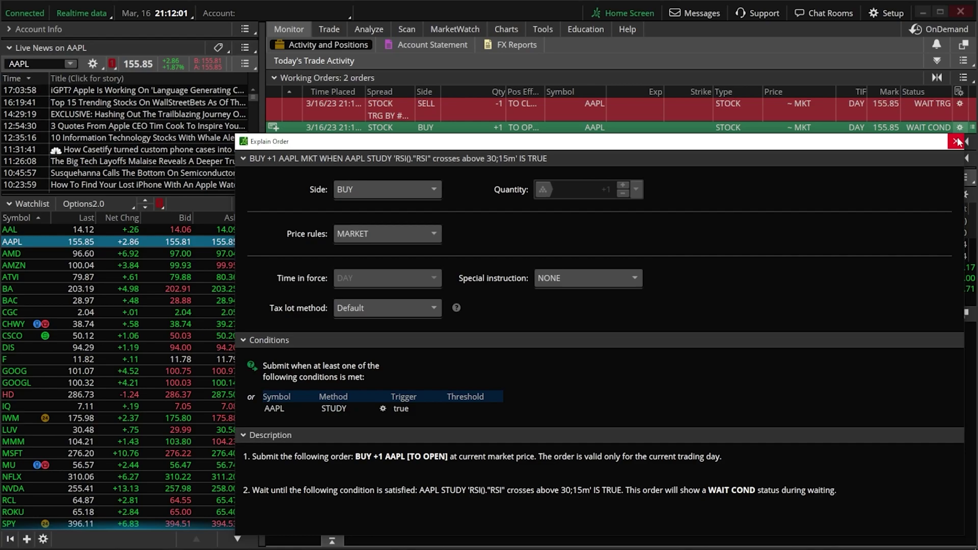
{"action": "left_click", "coordinate": [956, 141]}
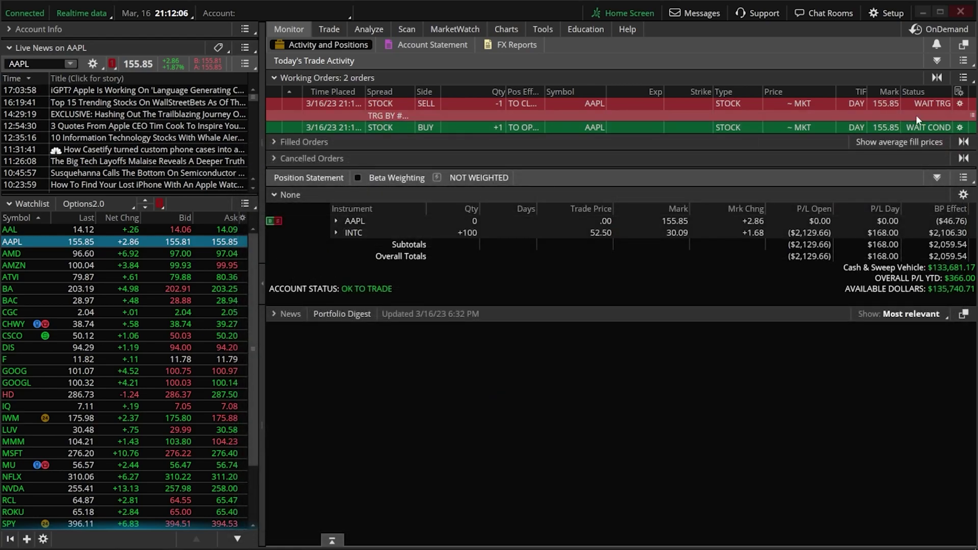
{"action": "left_click", "coordinate": [511, 35]}
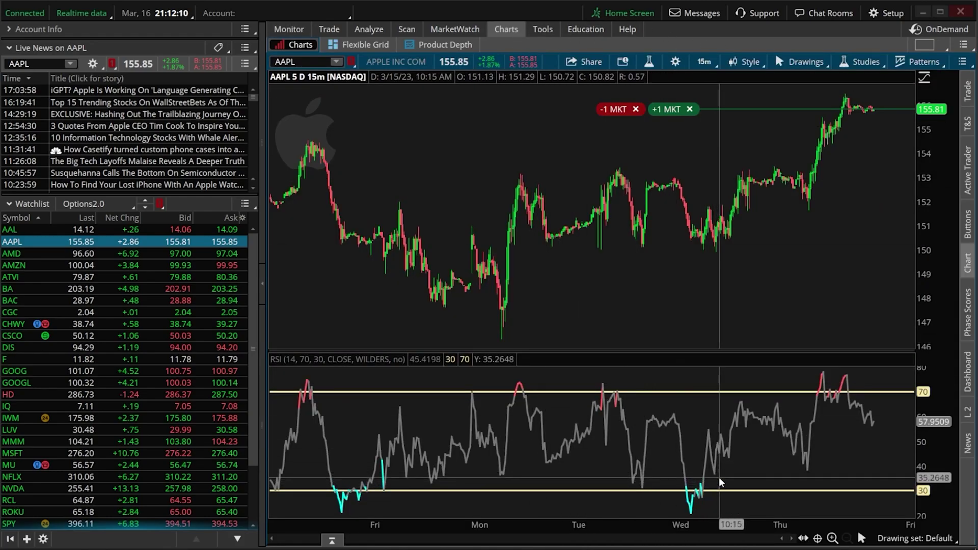